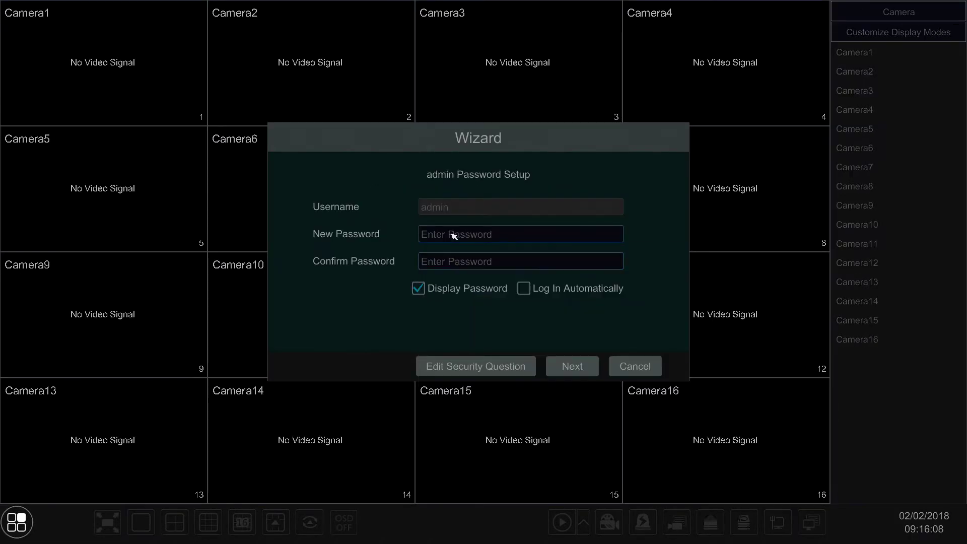
Step: Launch the setup wizard and enter a new admin password in New Password
left_click(454, 233)
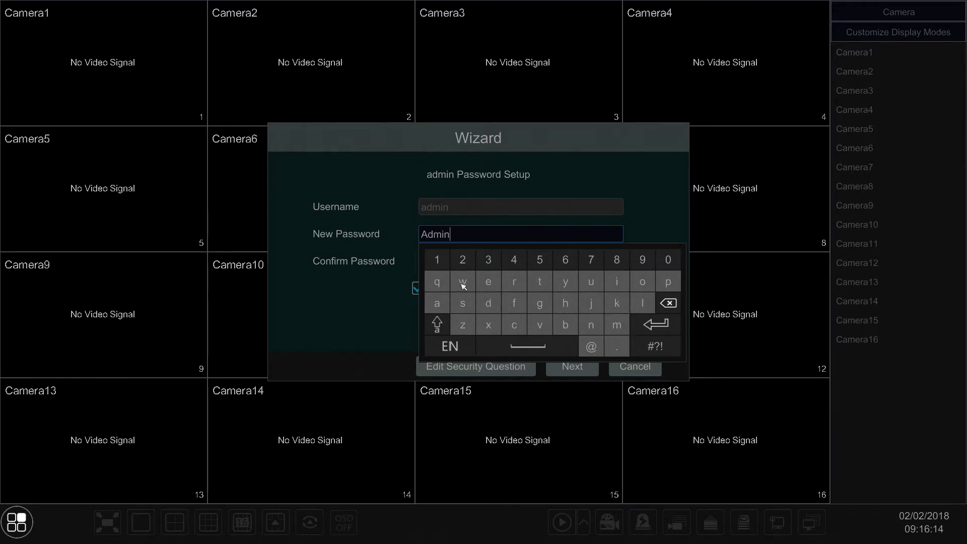
left_click(437, 260)
left_click(463, 260)
left_click(488, 260)
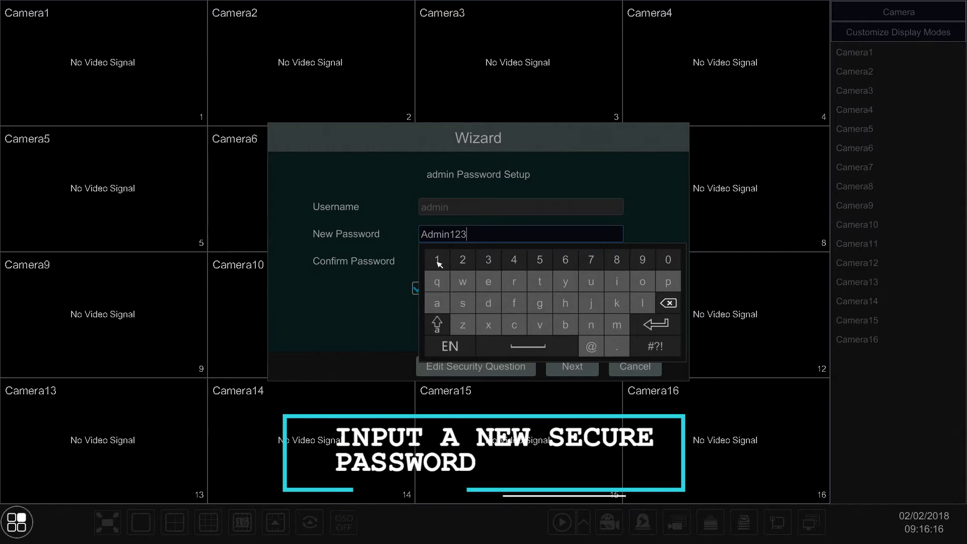
Step: Re-enter the same admin password in Confirm Password with the on-screen keyboard
left_click(426, 261)
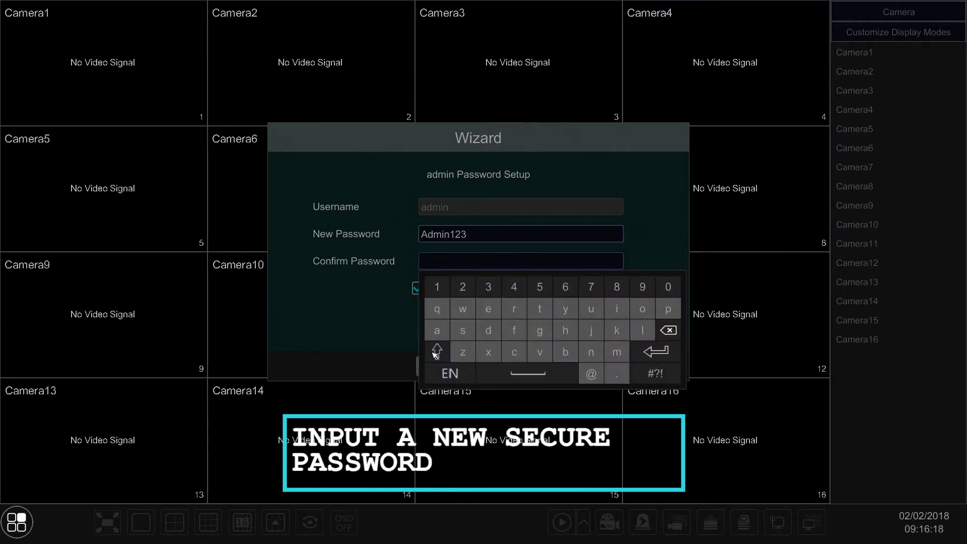
type("A")
left_click(437, 351)
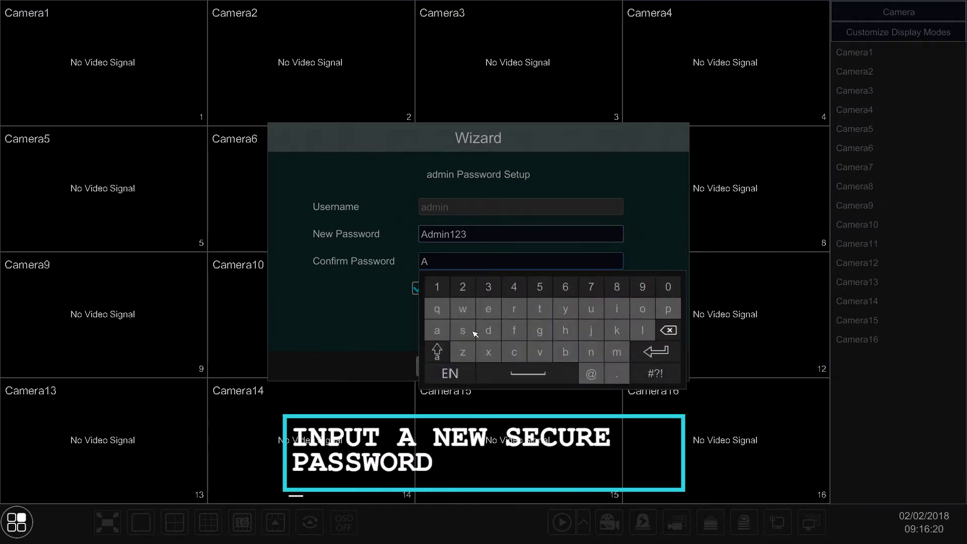
left_click(489, 330)
left_click(612, 353)
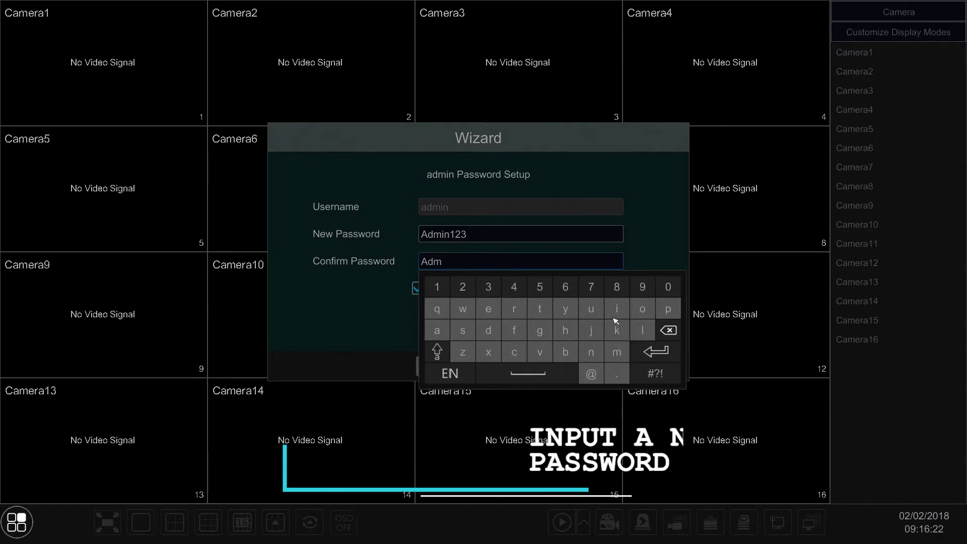
left_click(616, 309)
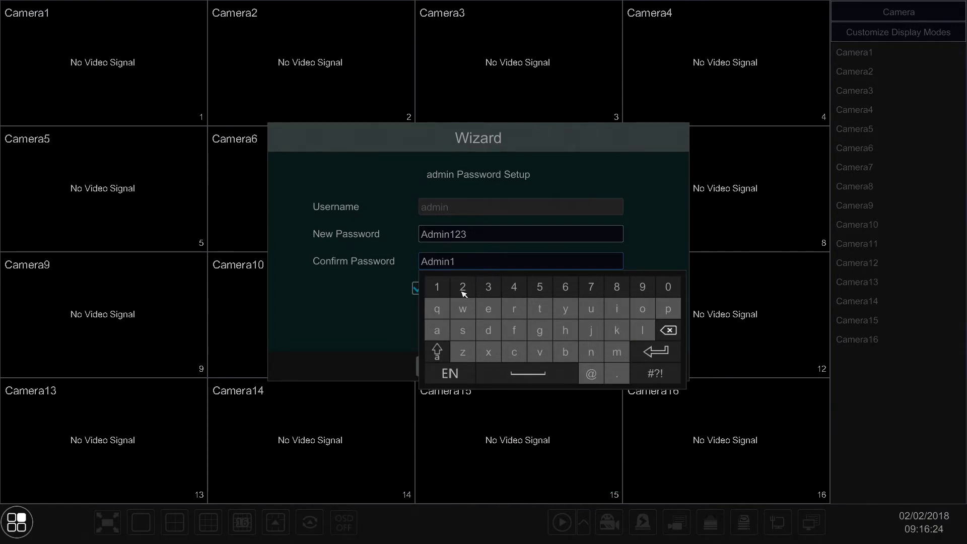
left_click(400, 330)
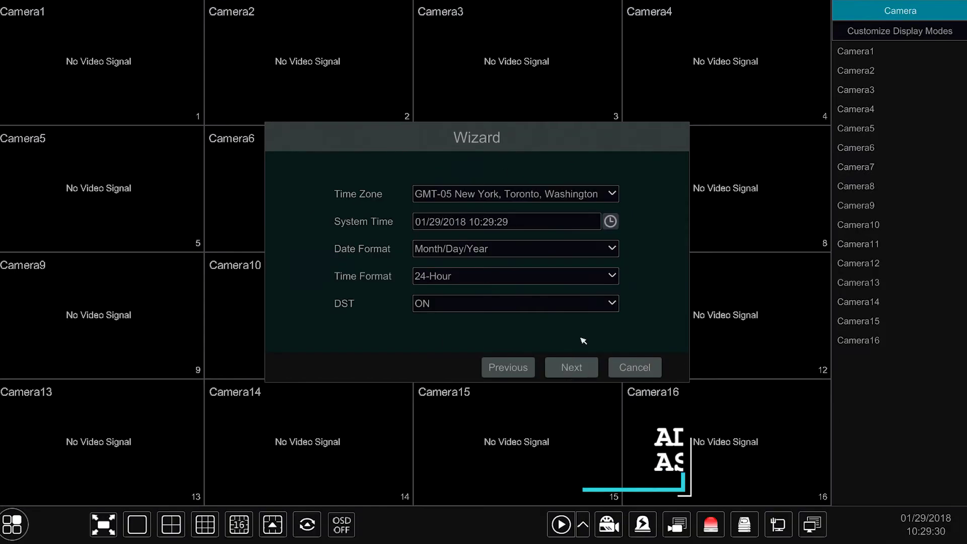
Step: Set the time zone to GMT-05 New York, Toronto, Washington
left_click(555, 194)
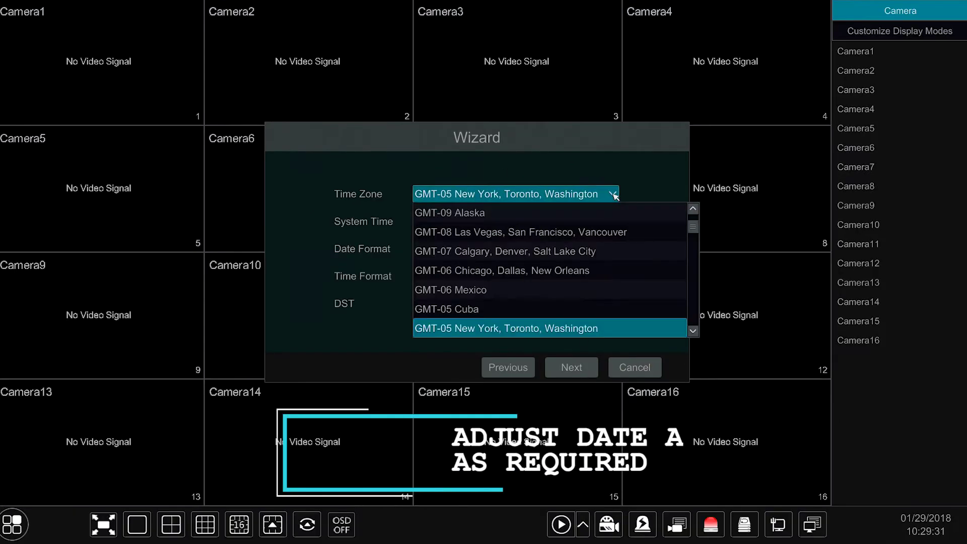
scroll(621, 266, "down", 2)
scroll(620, 267, "down", 5)
scroll(619, 272, "up", 6)
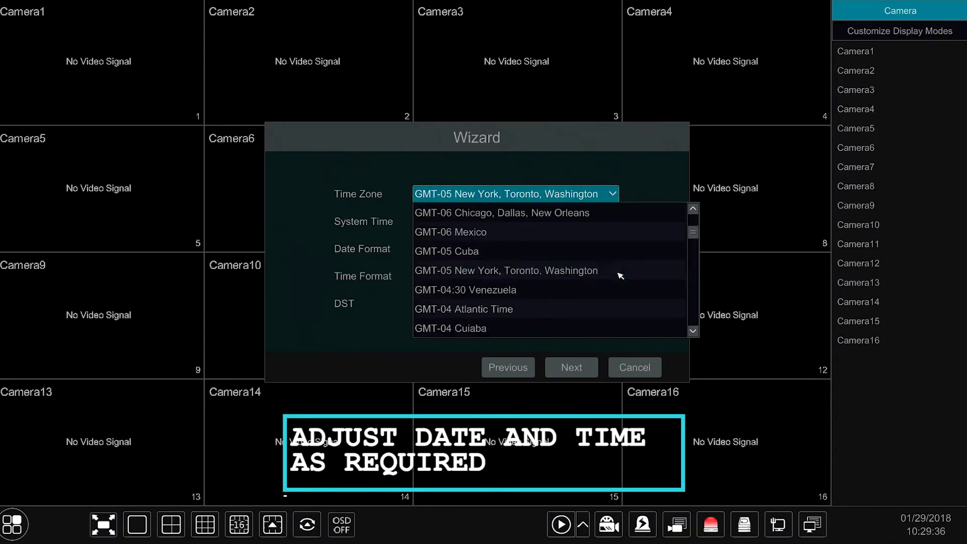
left_click(540, 272)
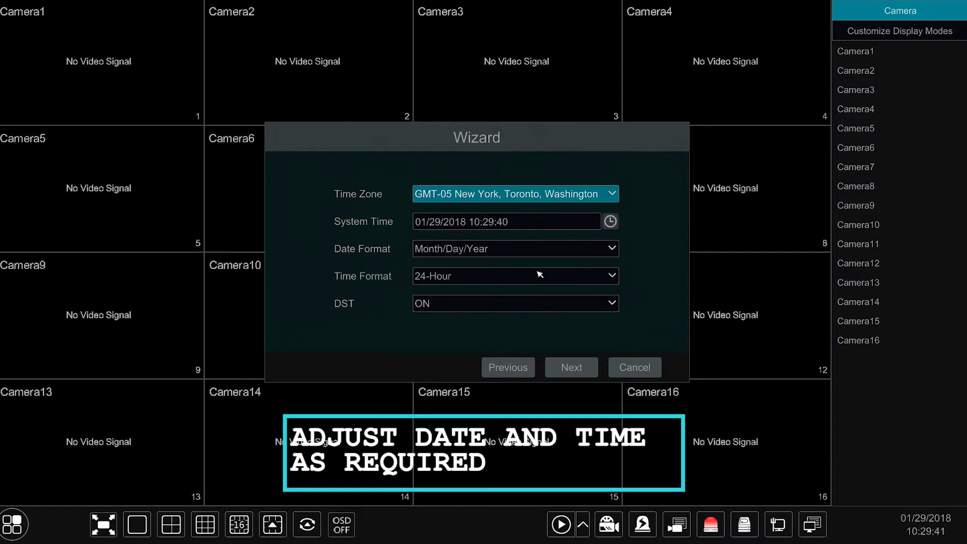
Step: Keep Month/Day/Year date format, 24-Hour time and DST ON, then save date settings
left_click(612, 249)
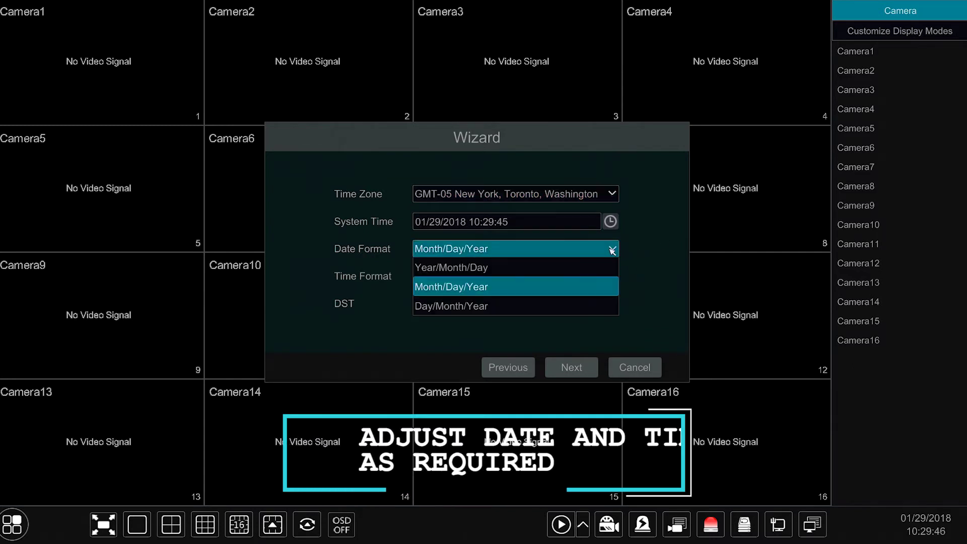
left_click(612, 249)
left_click(611, 278)
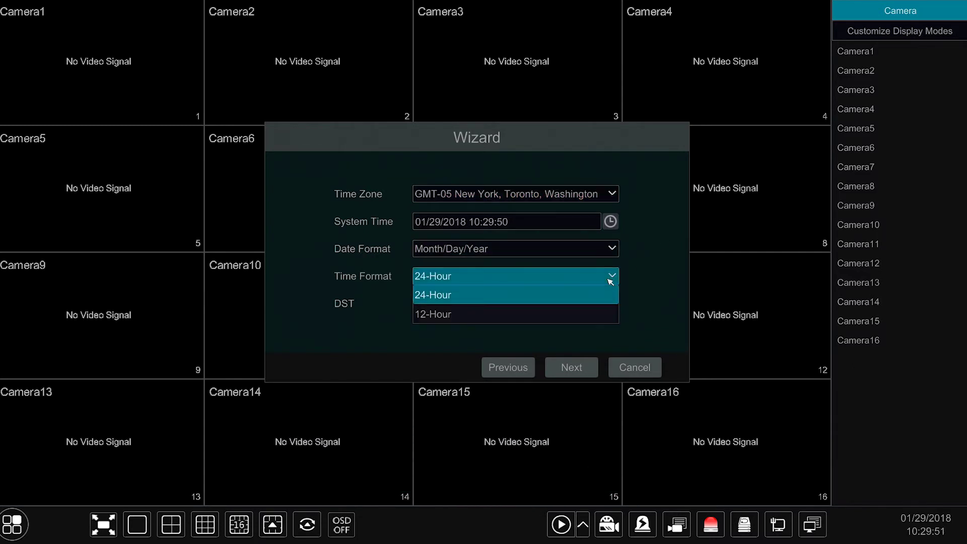
left_click(611, 281)
left_click(611, 303)
left_click(613, 303)
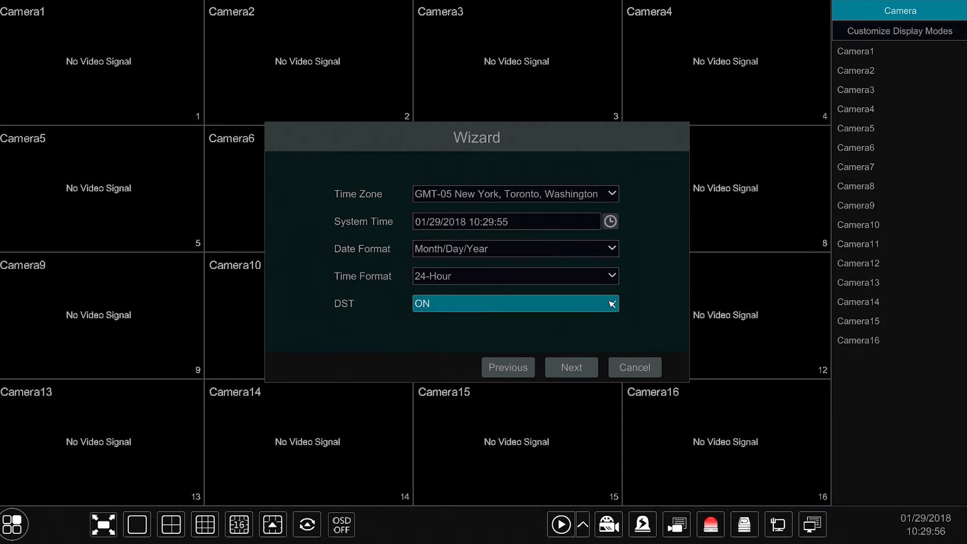
left_click(582, 377)
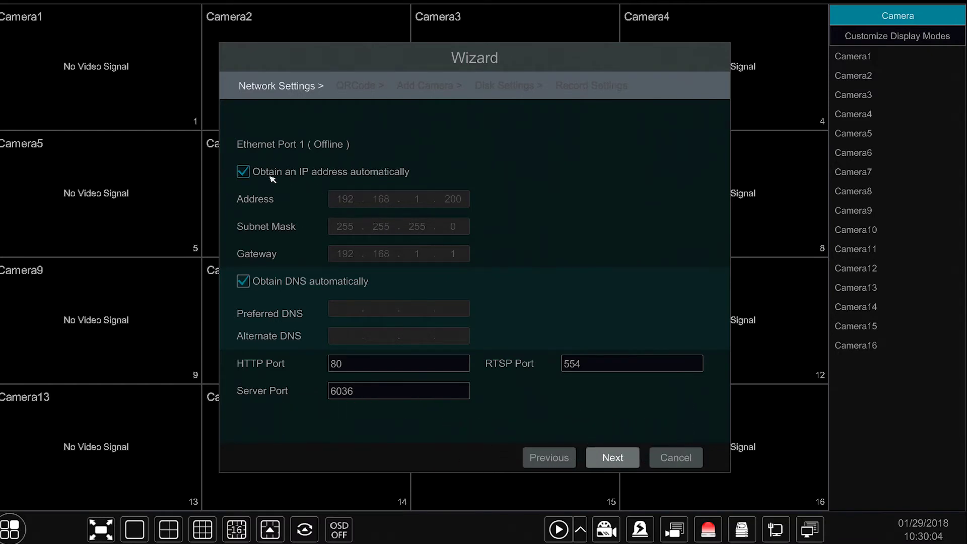
Step: Switch to a static IP of 193.168.0.100 with gateway 193.168.0.1
left_click(243, 173)
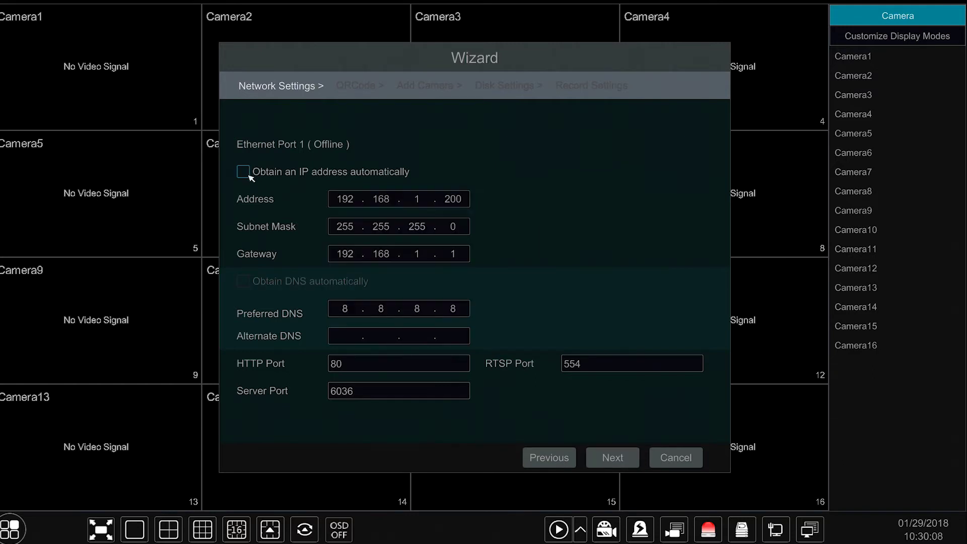
left_click(344, 200)
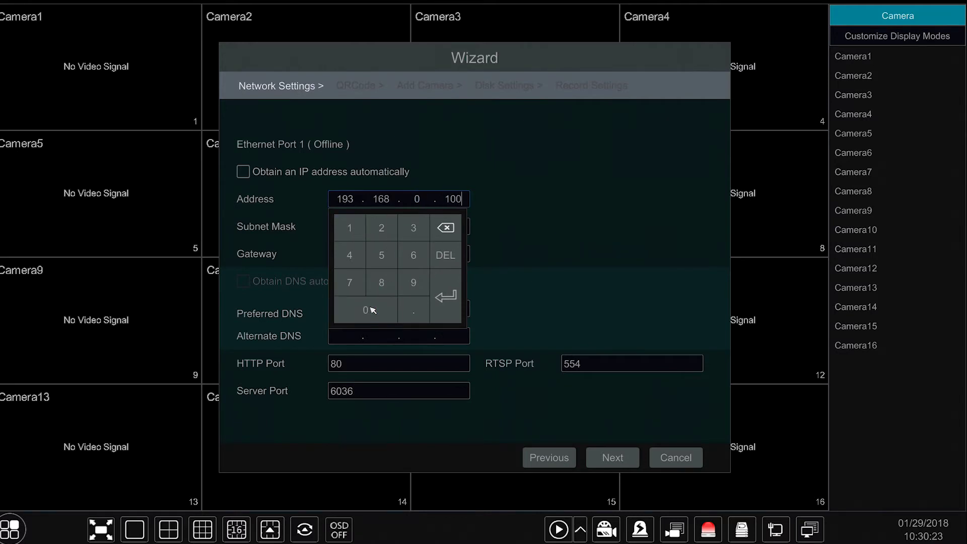
left_click(533, 230)
left_click(347, 256)
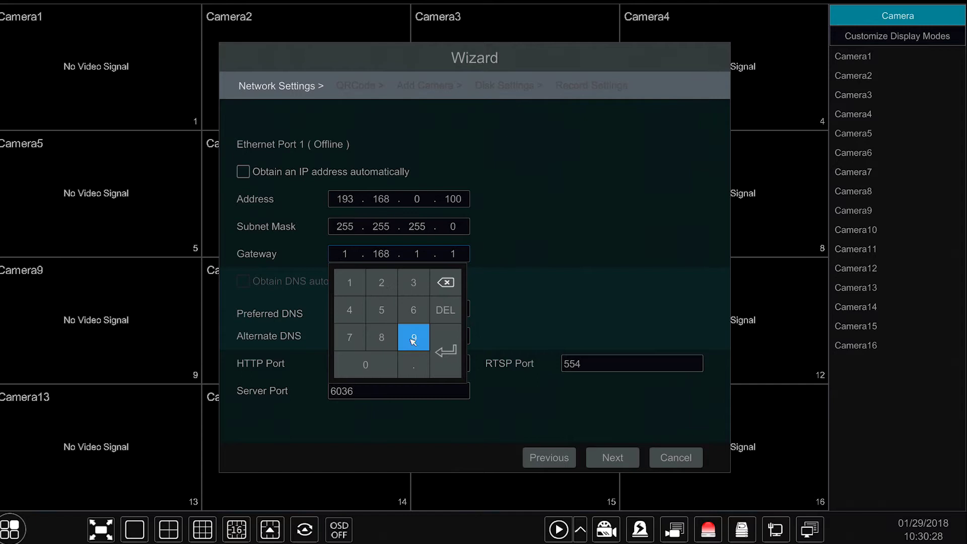
left_click(484, 237)
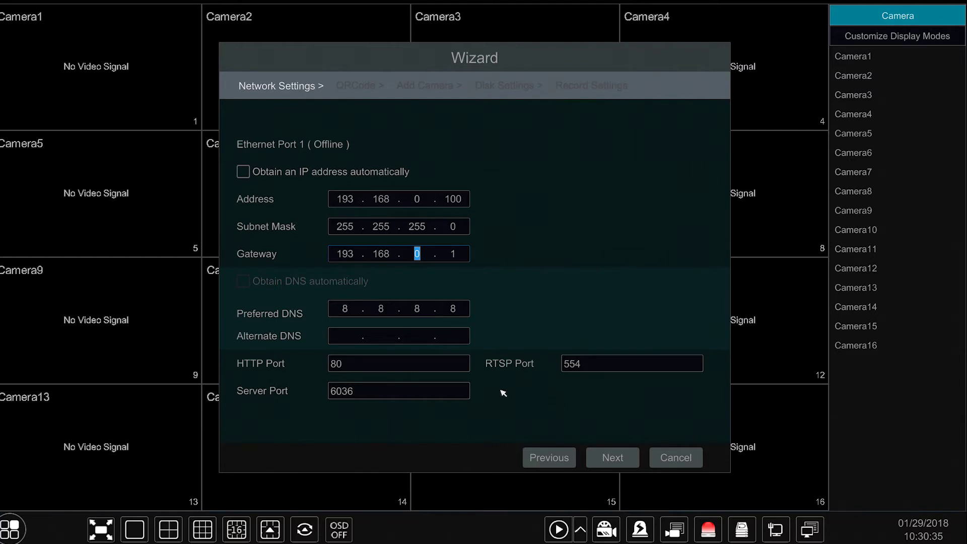
Step: Leave HTTP port 80 and server port 6036 unchanged and save the network settings
left_click(359, 369)
left_click(372, 392)
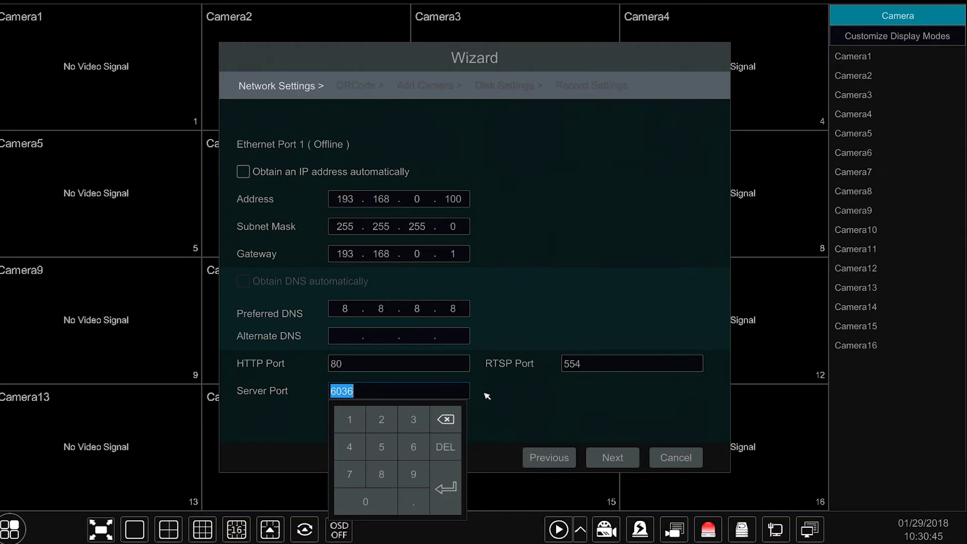
left_click(499, 397)
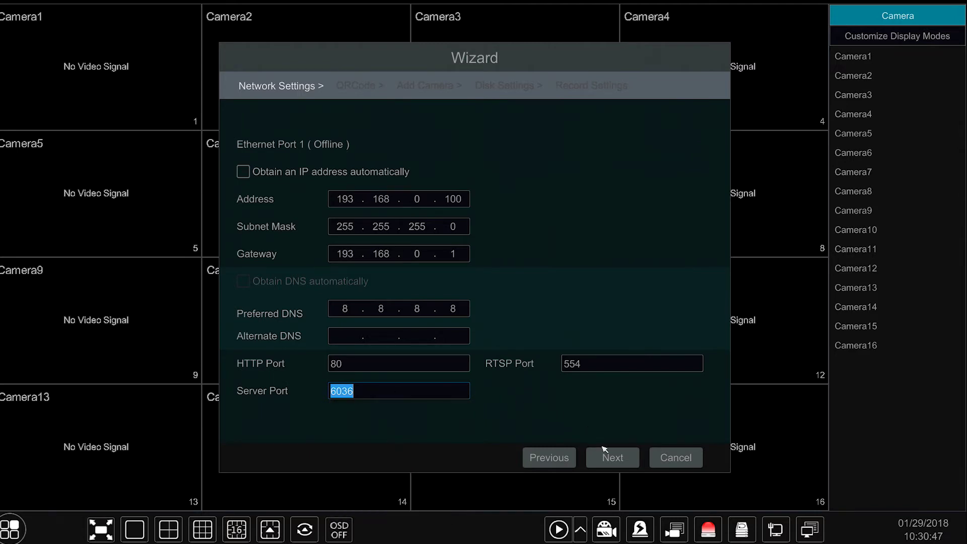
left_click(612, 457)
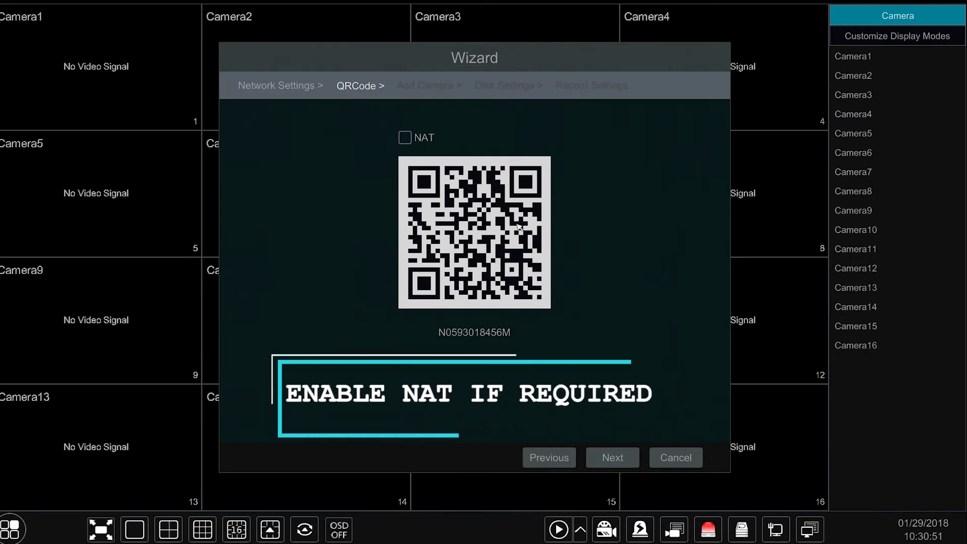
Step: Enable NAT on the QRCode page and advance to Add Camera
left_click(408, 140)
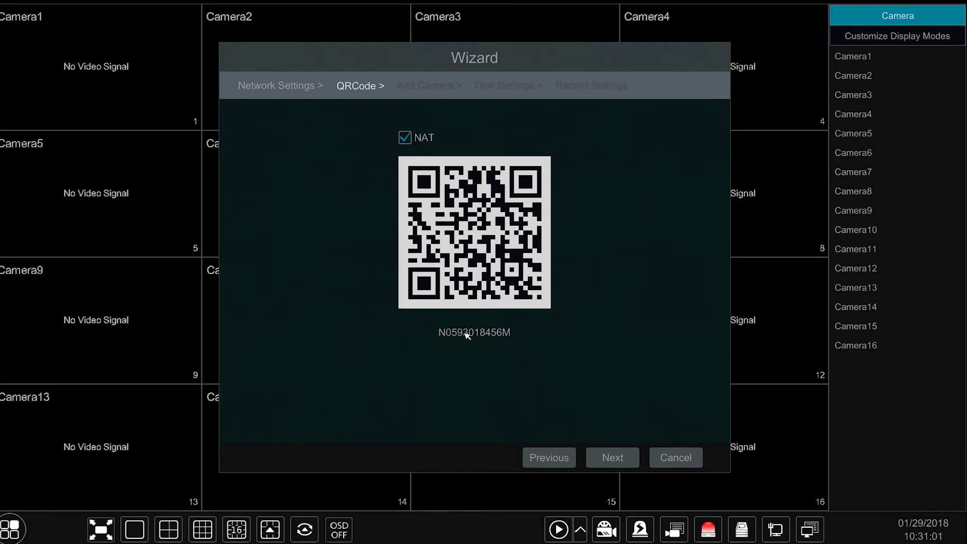
left_click(614, 459)
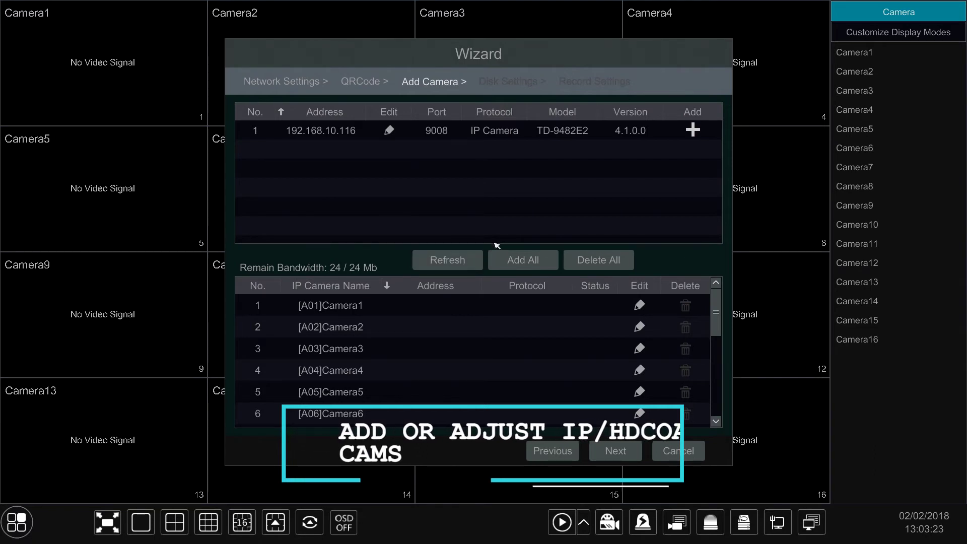
Step: Add camera TD-9482E2 (192.168.10.116), rename Camera1 to test1, and advance to Disk Settings
left_click(693, 130)
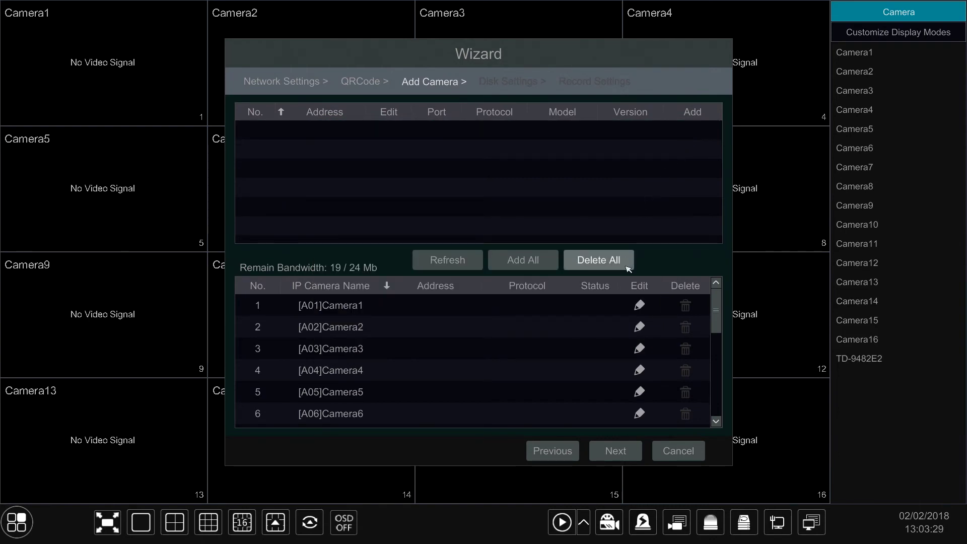
left_click(640, 305)
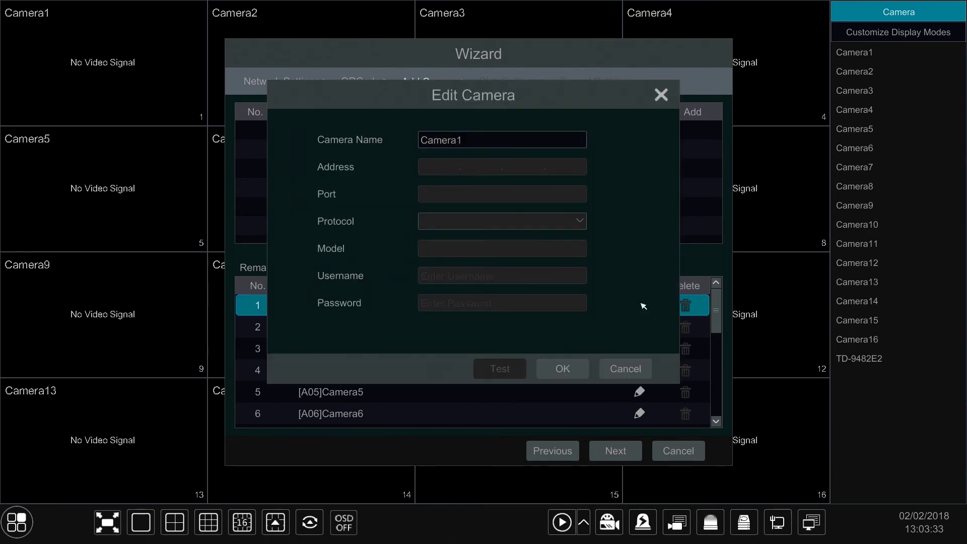
left_click(487, 146)
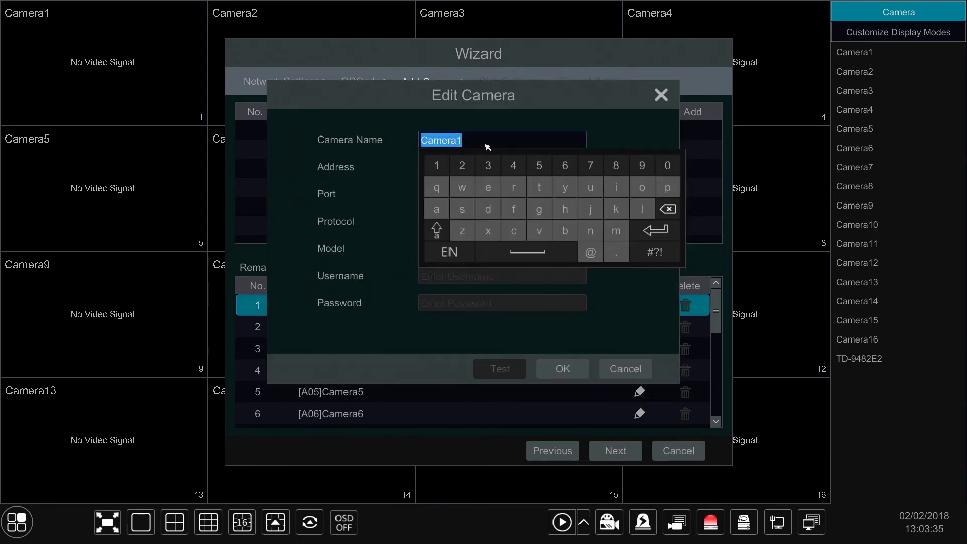
left_click(539, 188)
left_click(637, 315)
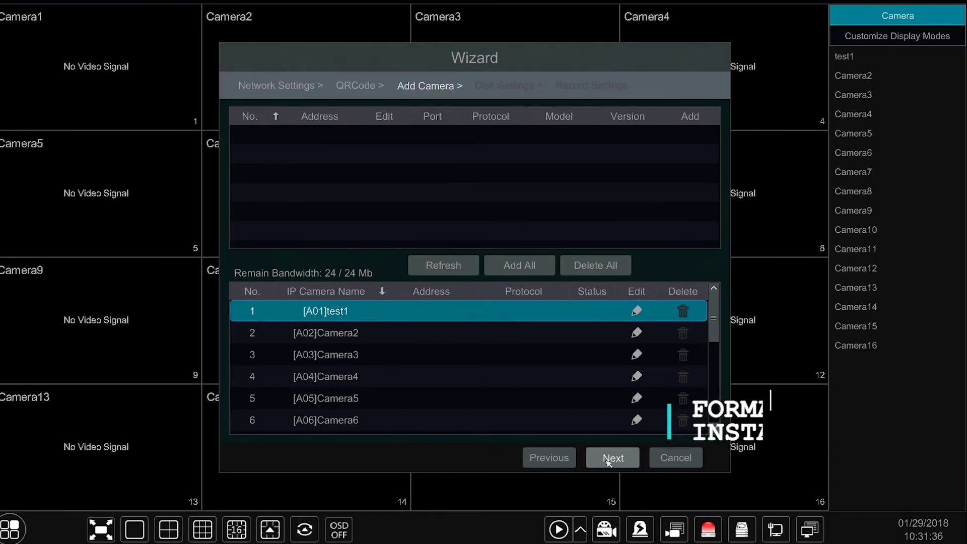
left_click(612, 456)
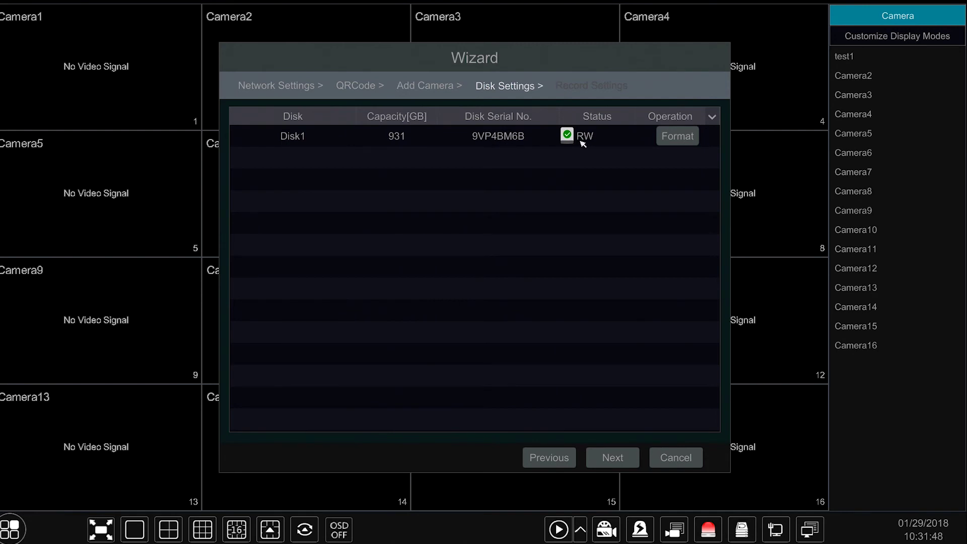
Step: Format the 931 GB Disk1 and confirm the format prompt
left_click(674, 140)
left_click(472, 298)
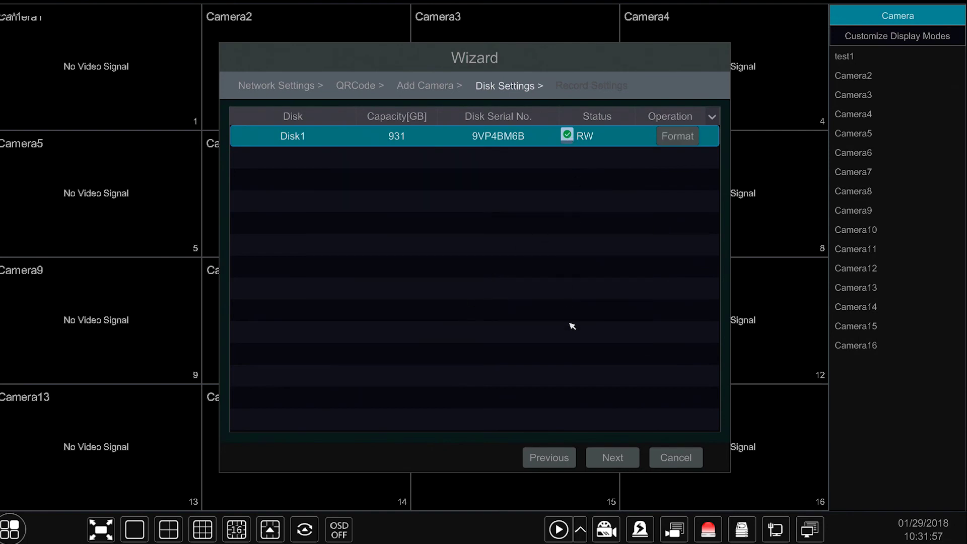
Step: Advance to Record Settings, showing Auto mode with Always(24x7)+Motion+Sensor Record
left_click(602, 458)
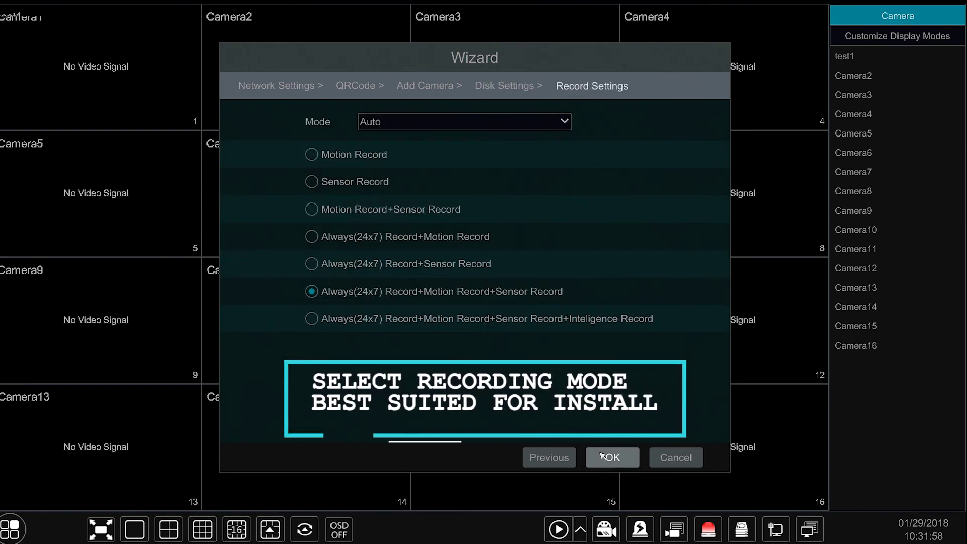